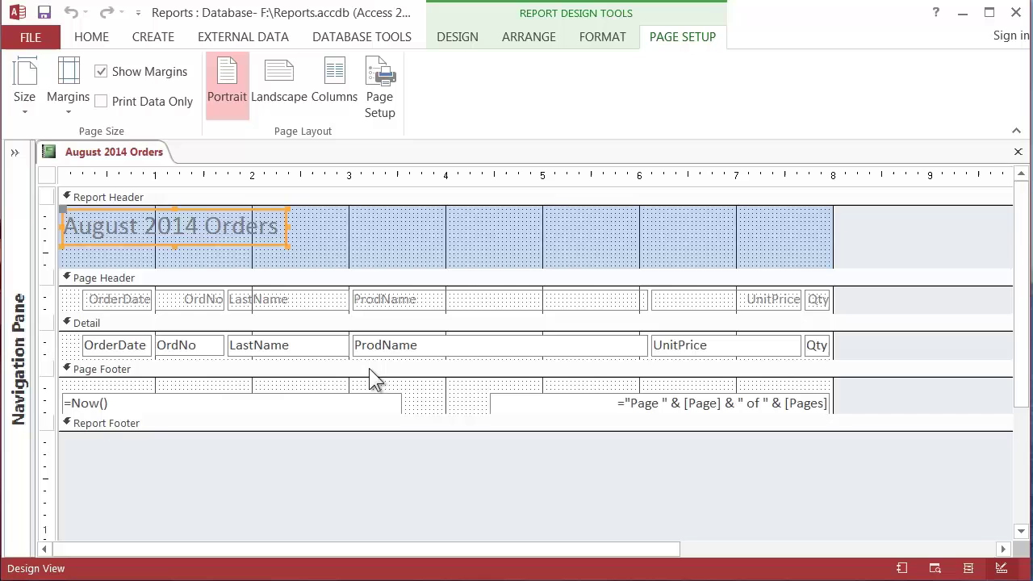
Select the Report Header, the title, and the OrderDate, OrdNo, LastName and ProdName headings in turn
{"action": "left_click", "coordinate": [409, 300]}
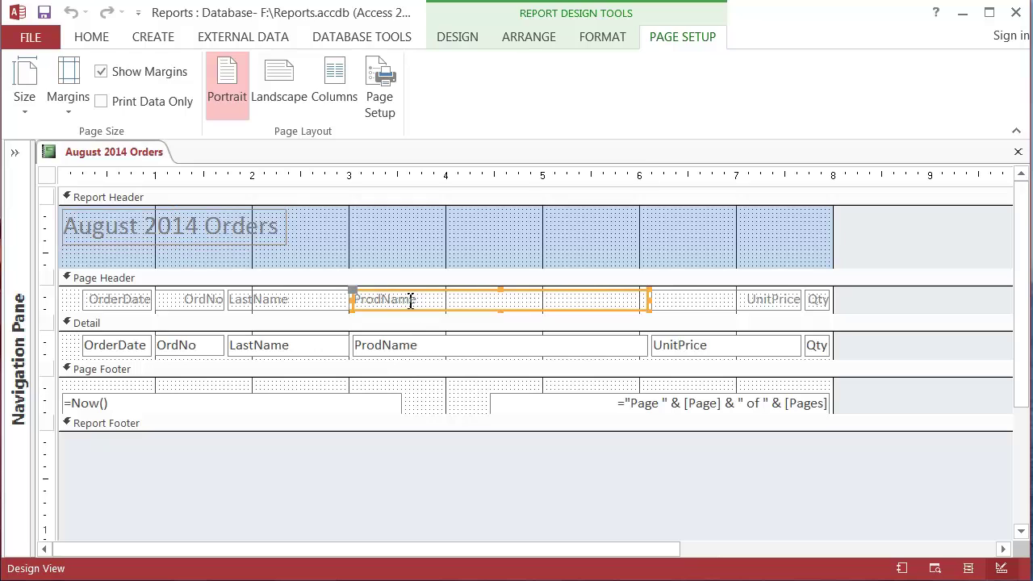
{"action": "left_click", "coordinate": [126, 303]}
{"action": "left_click", "coordinate": [268, 297]}
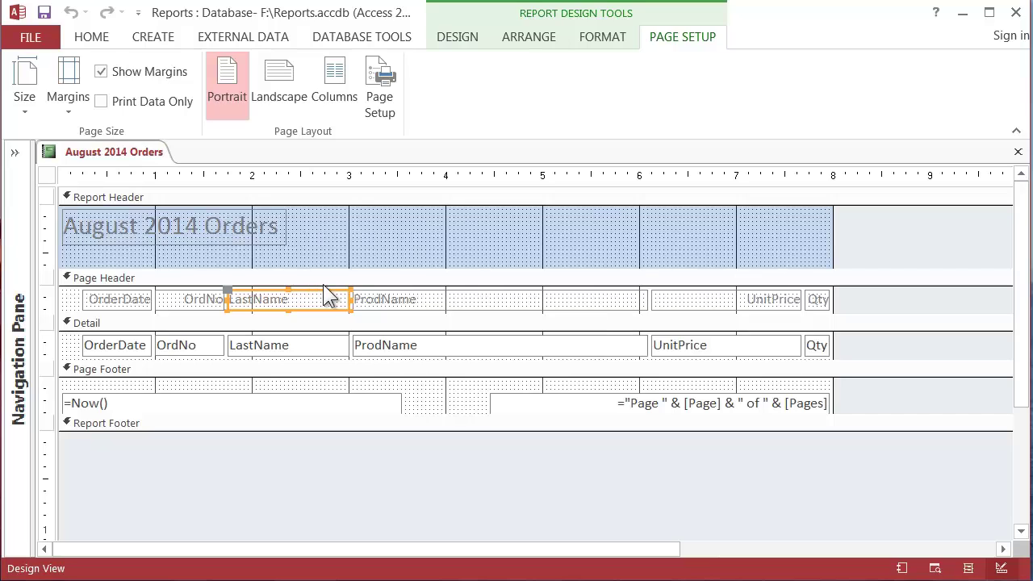
{"action": "left_click", "coordinate": [311, 236]}
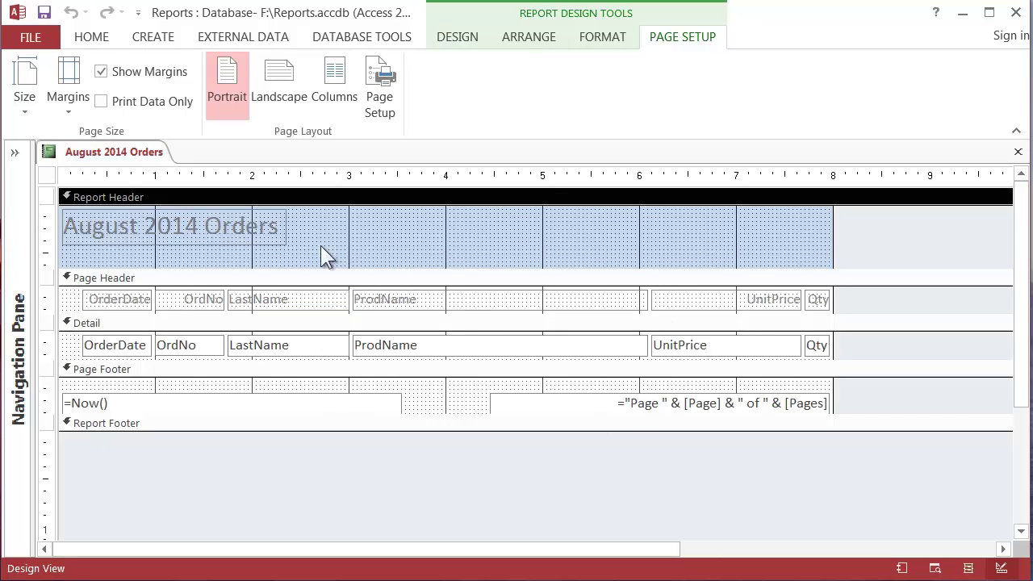
{"action": "left_click", "coordinate": [155, 230]}
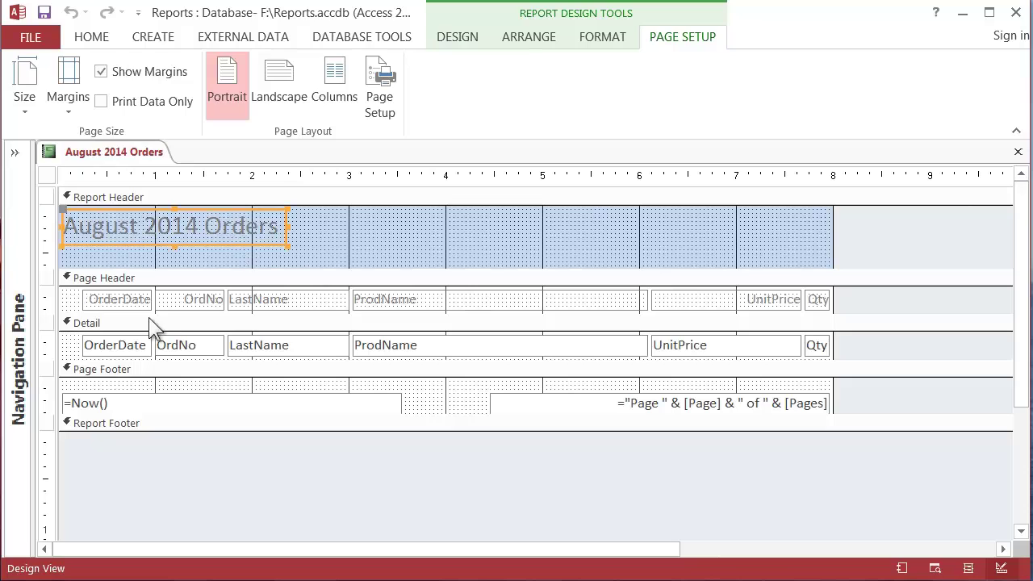
{"action": "left_click", "coordinate": [131, 303]}
{"action": "left_click", "coordinate": [193, 304]}
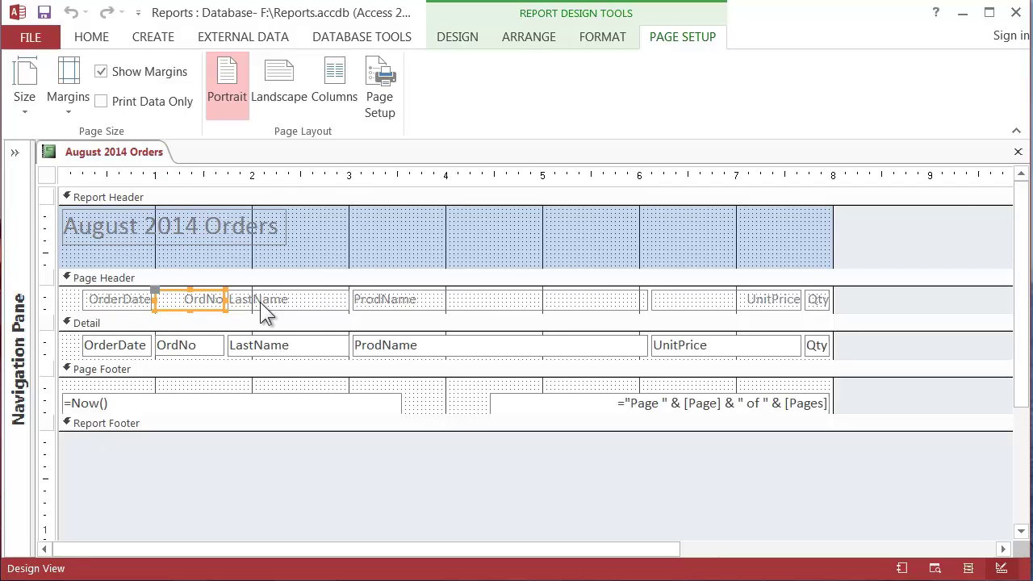
{"action": "left_click", "coordinate": [270, 300]}
{"action": "left_click", "coordinate": [428, 303]}
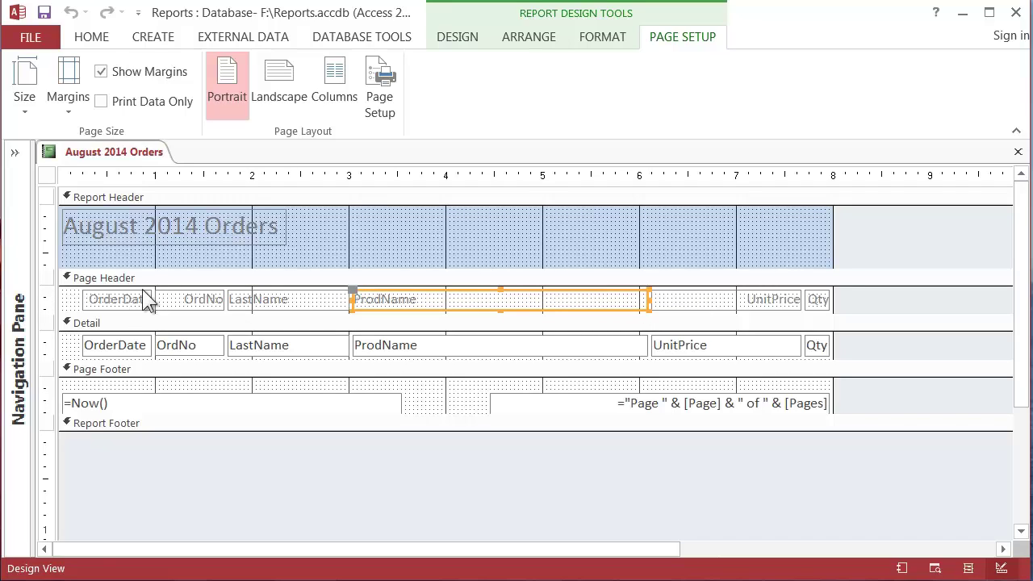
Select the OrderDate, OrdNo, LastName and ProdName fields in the detail section one by one
{"action": "left_click", "coordinate": [132, 352]}
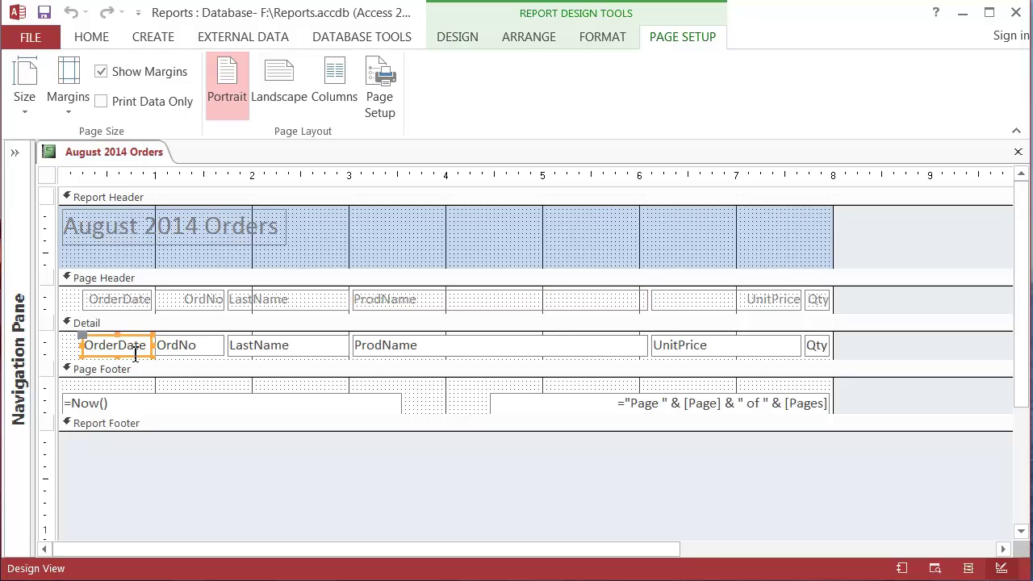
{"action": "left_click", "coordinate": [199, 351]}
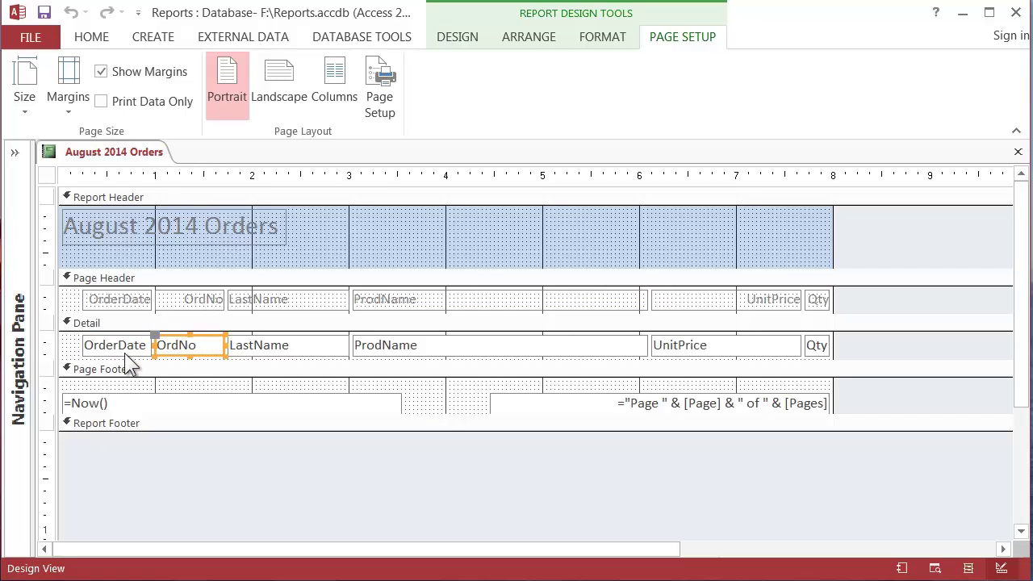
{"action": "left_click", "coordinate": [287, 342]}
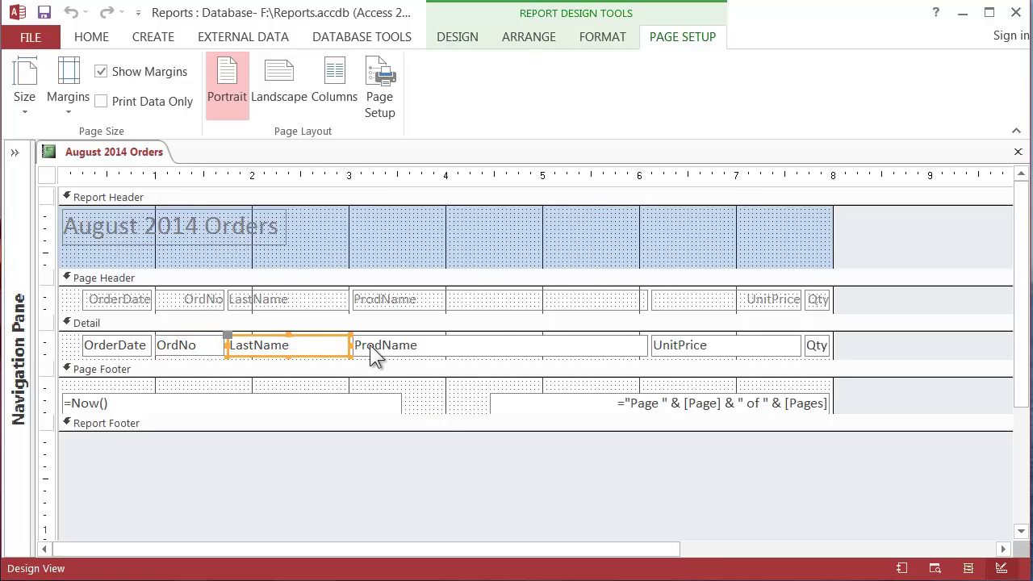
{"action": "left_click", "coordinate": [395, 352]}
{"action": "left_click", "coordinate": [181, 347]}
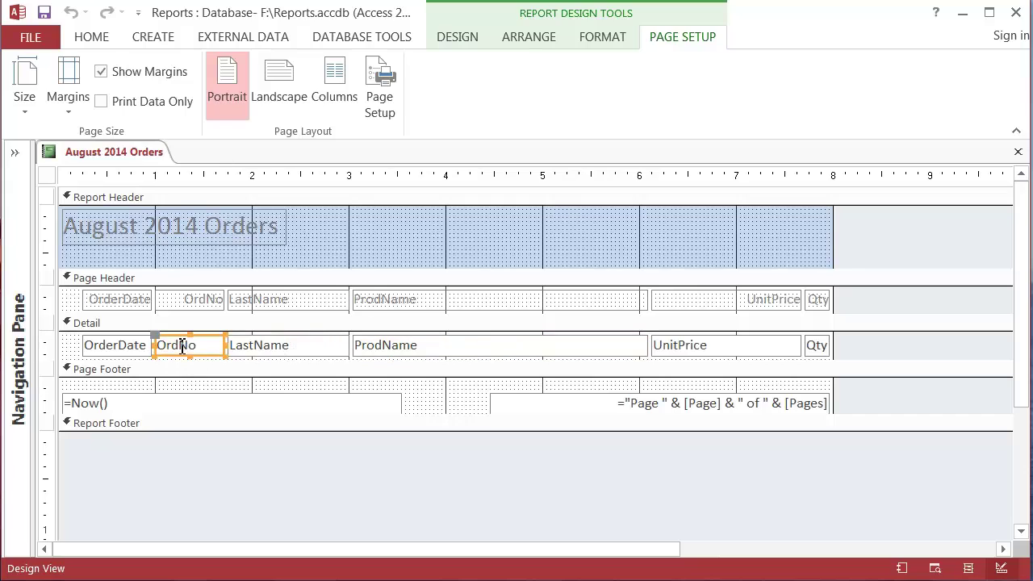
{"action": "left_click", "coordinate": [129, 351]}
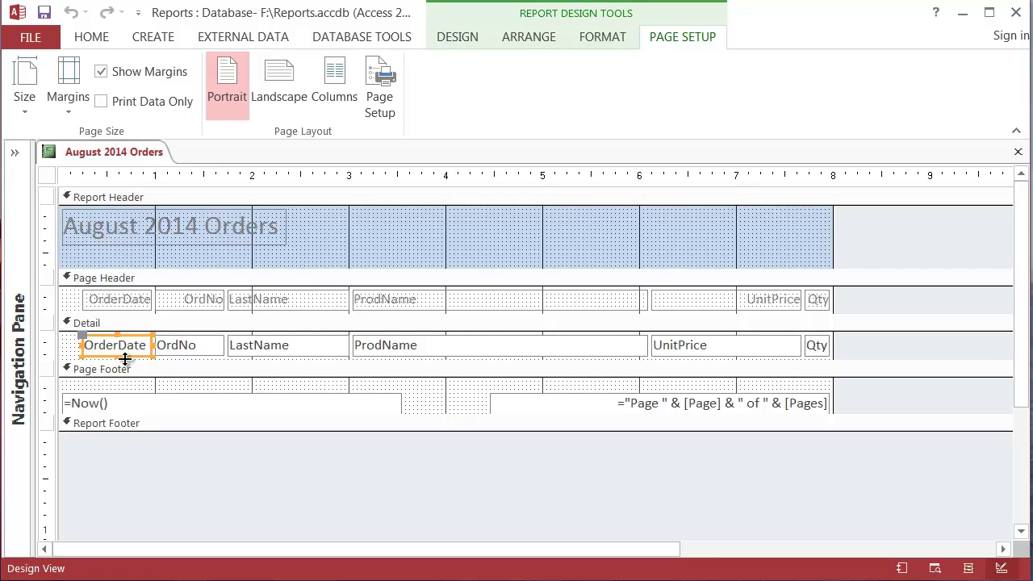
Inspect the footer date and page-number boxes, then expand the Design tab's full Controls gallery
{"action": "left_click", "coordinate": [192, 407]}
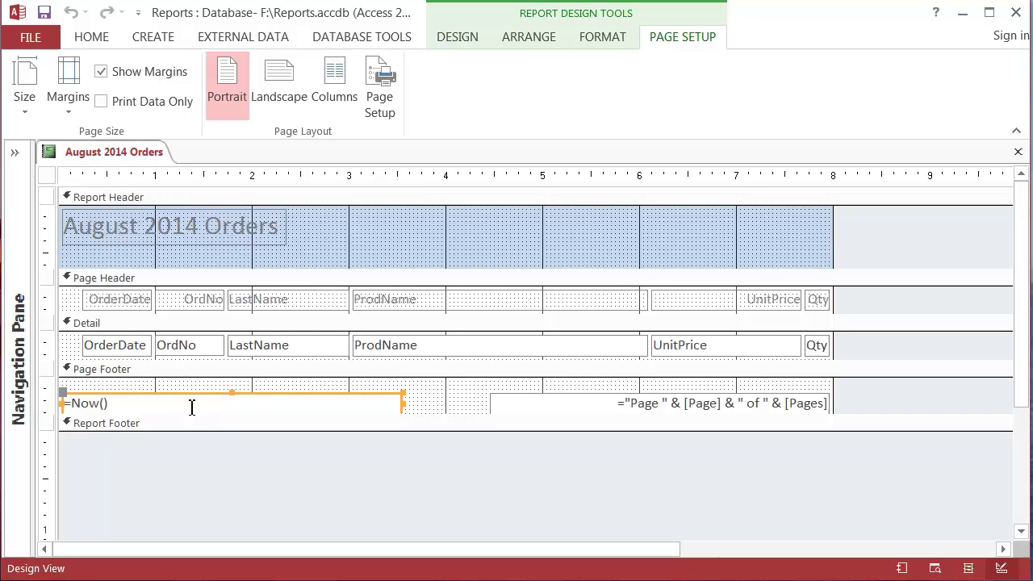
{"action": "left_click", "coordinate": [629, 411]}
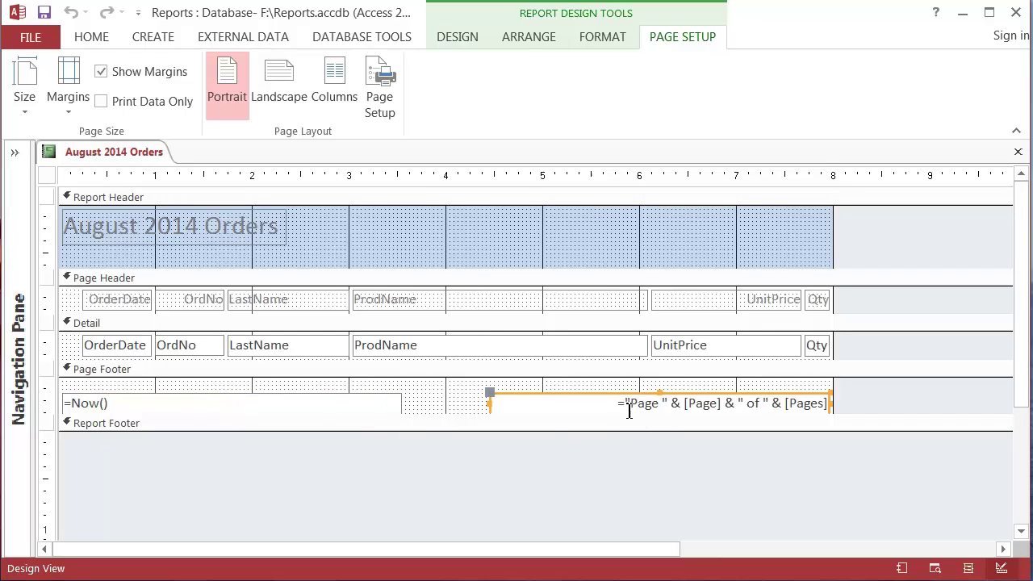
{"action": "left_click", "coordinate": [228, 405]}
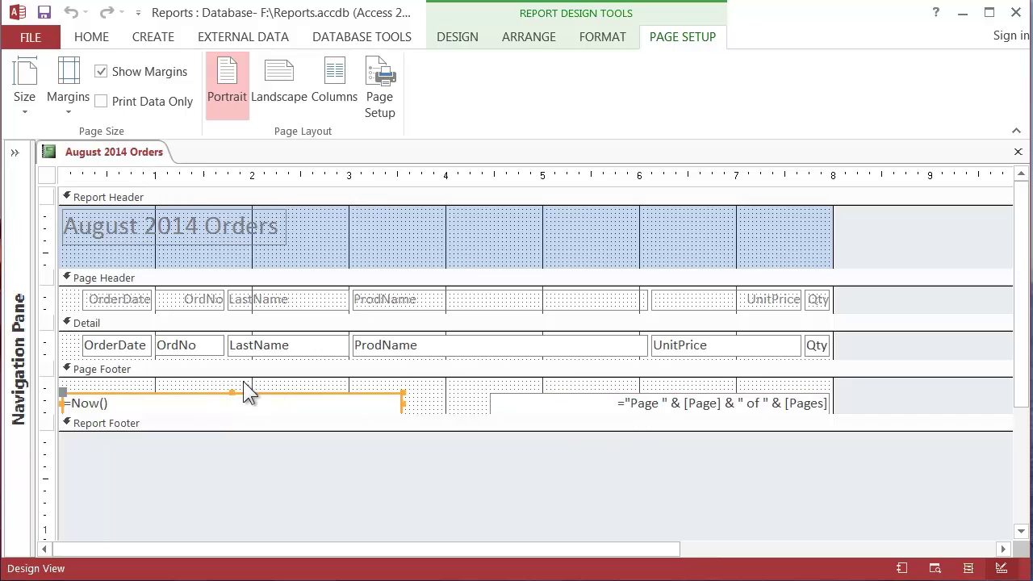
{"action": "left_click", "coordinate": [185, 351]}
{"action": "left_click", "coordinate": [197, 304]}
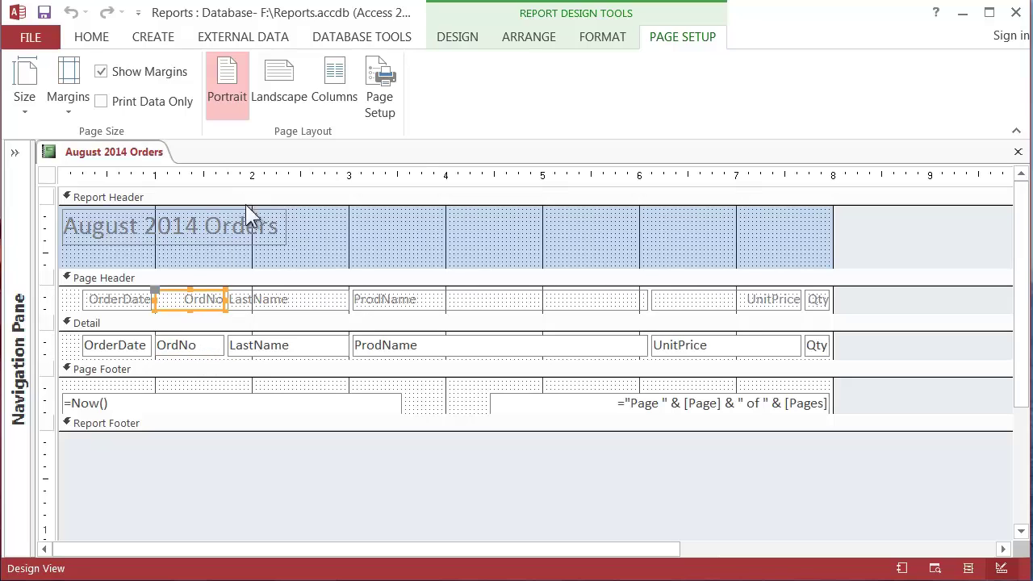
{"action": "left_click", "coordinate": [457, 40]}
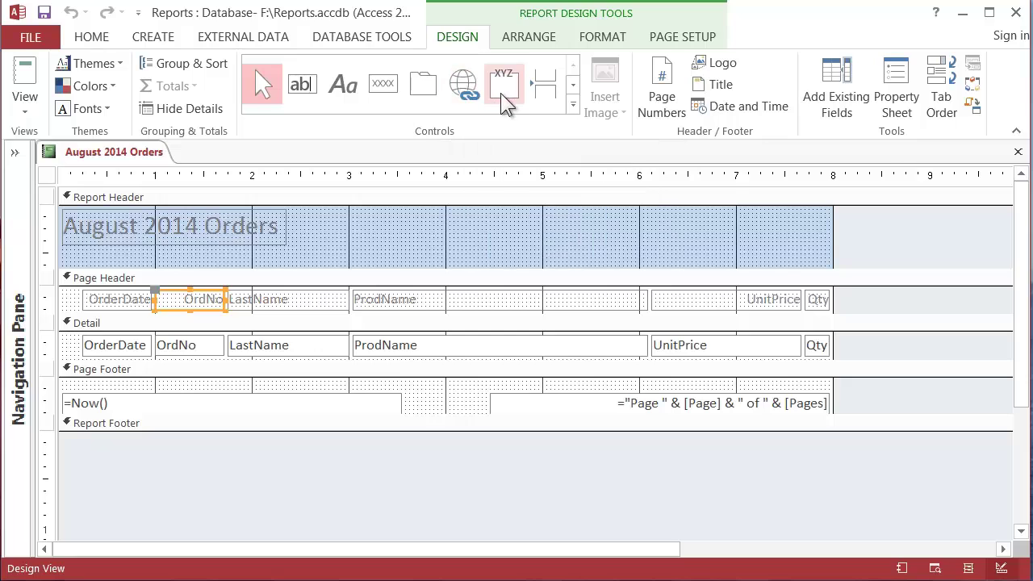
{"action": "left_click", "coordinate": [573, 101]}
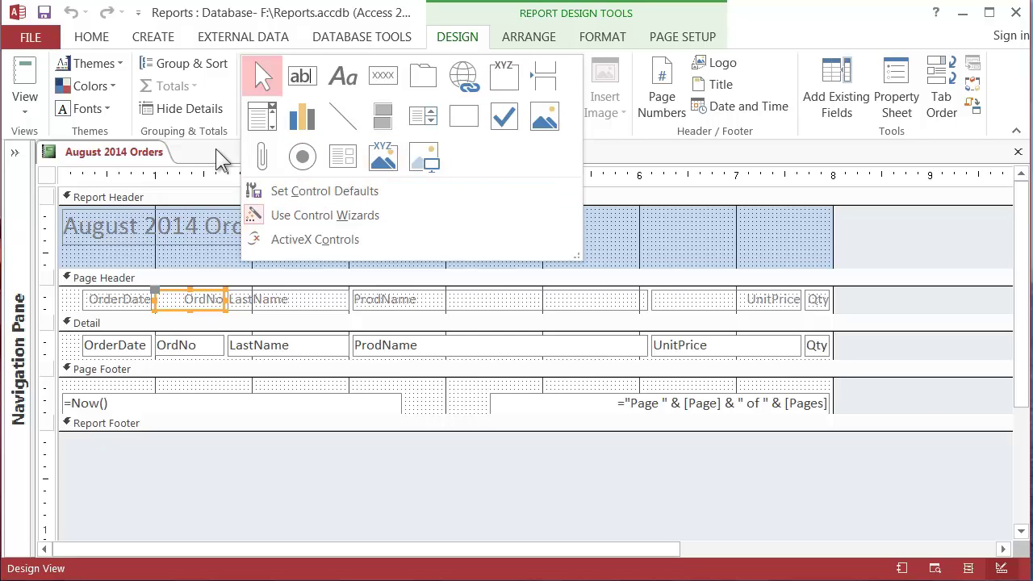
Bring up the full Print dialog from the File menu and look at the printer choice
{"action": "left_click", "coordinate": [36, 44]}
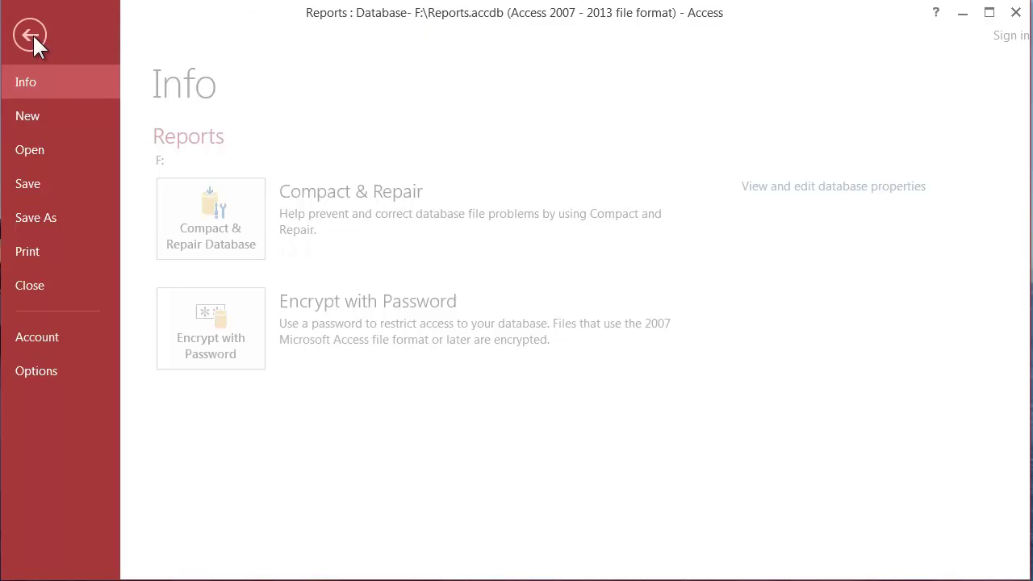
{"action": "left_click", "coordinate": [53, 255]}
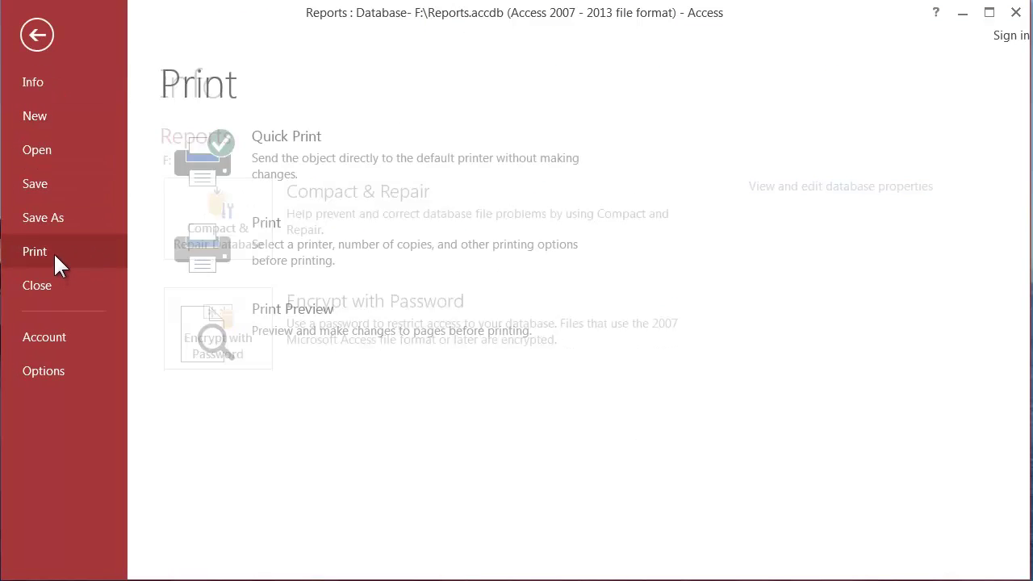
{"action": "left_click", "coordinate": [271, 250]}
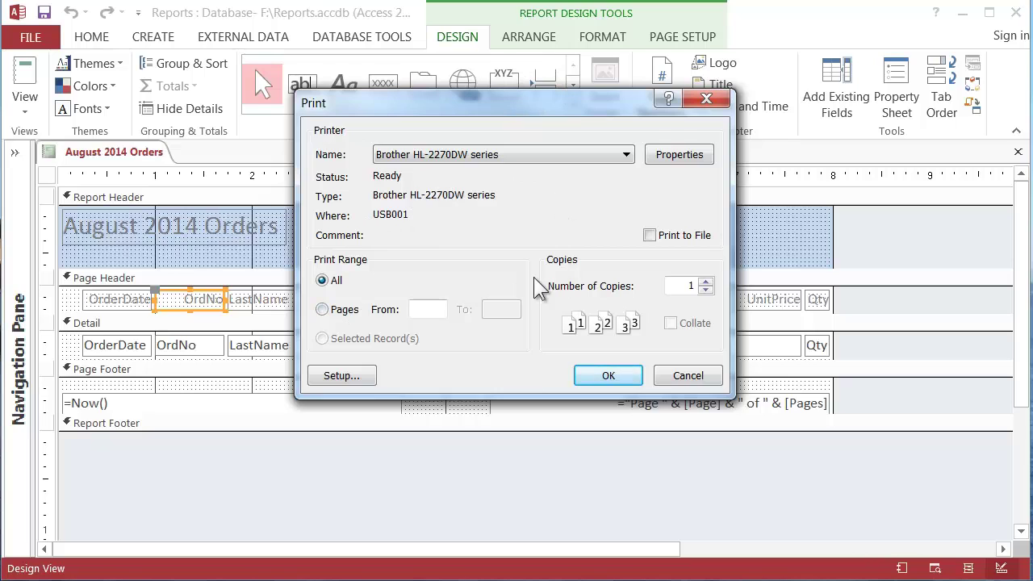
{"action": "left_click", "coordinate": [471, 161]}
{"action": "left_click", "coordinate": [686, 153]}
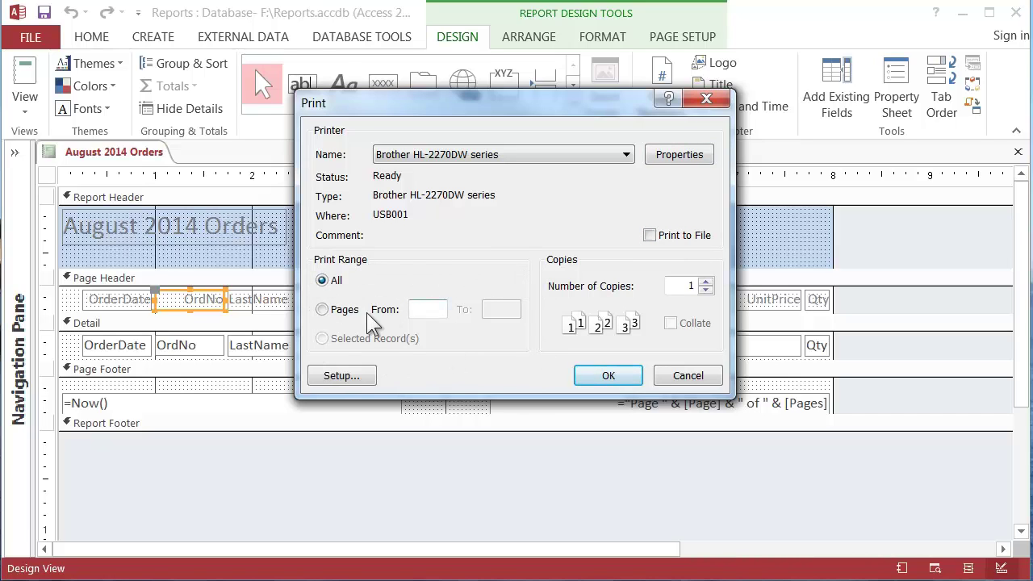
Try a page range and 2 copies, revert to all pages and 1 copy, then cancel
{"action": "left_click", "coordinate": [322, 310]}
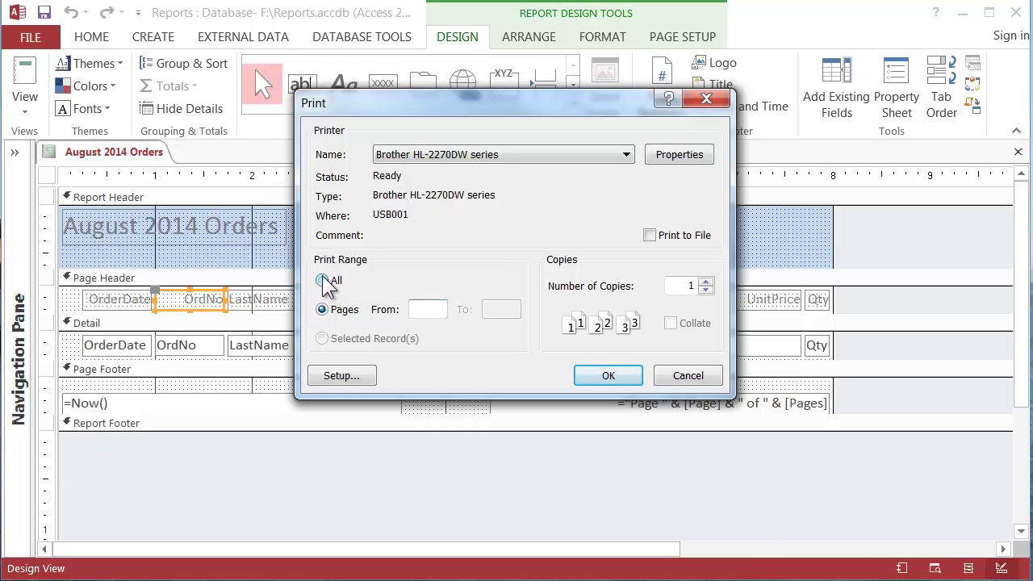
{"action": "left_click", "coordinate": [323, 281]}
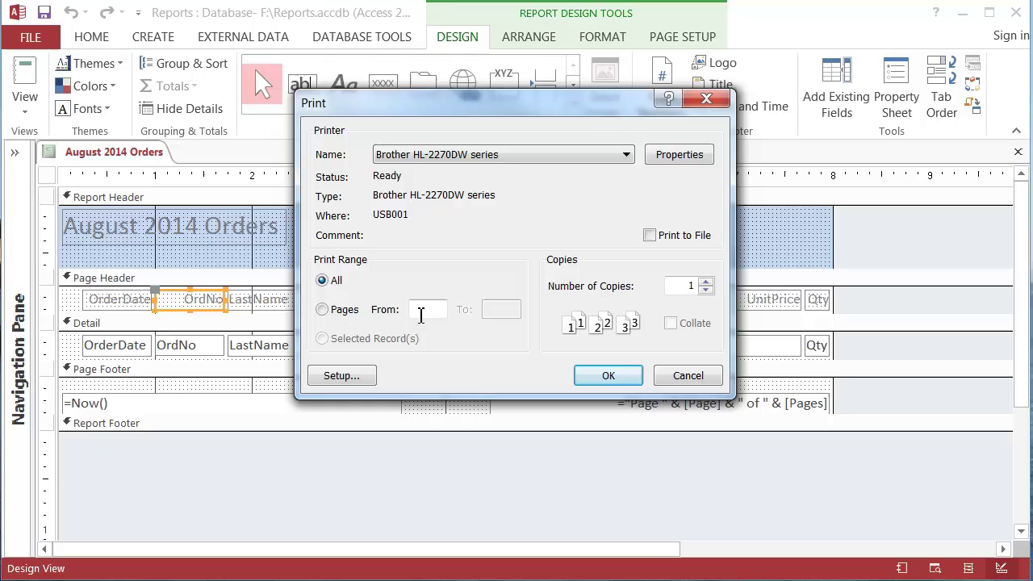
{"action": "left_click", "coordinate": [420, 311]}
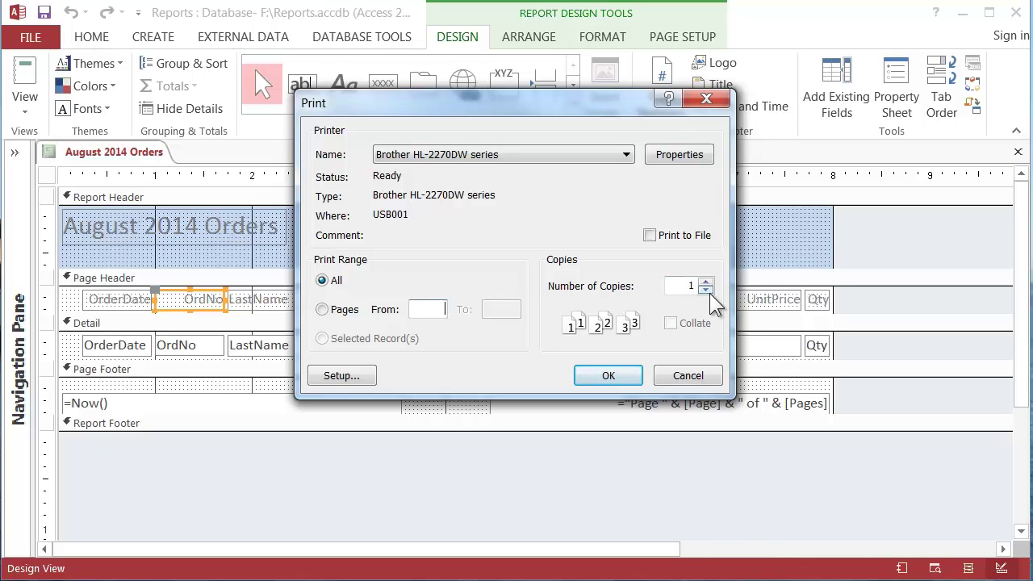
{"action": "left_click", "coordinate": [707, 283]}
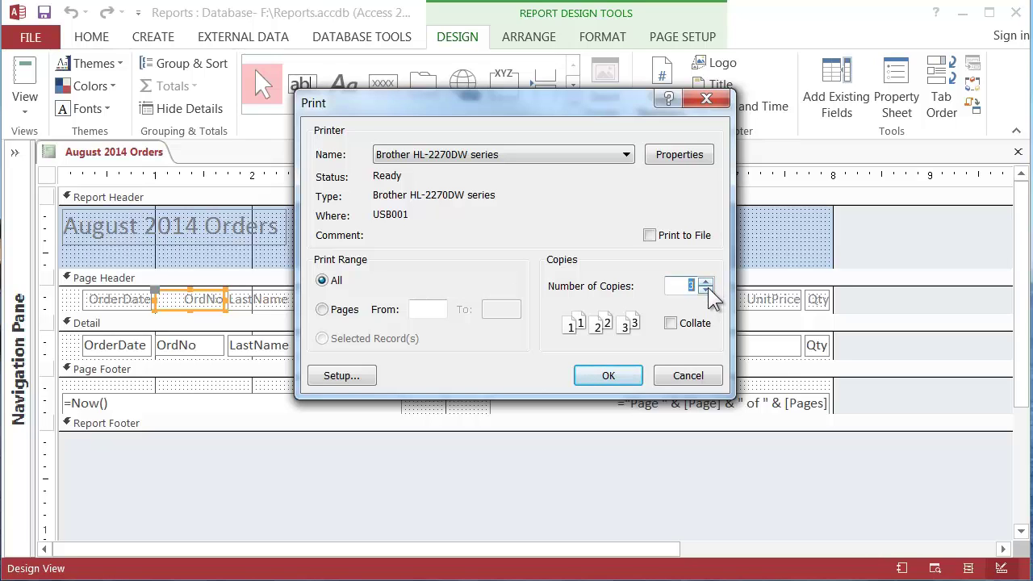
{"action": "left_click", "coordinate": [705, 289]}
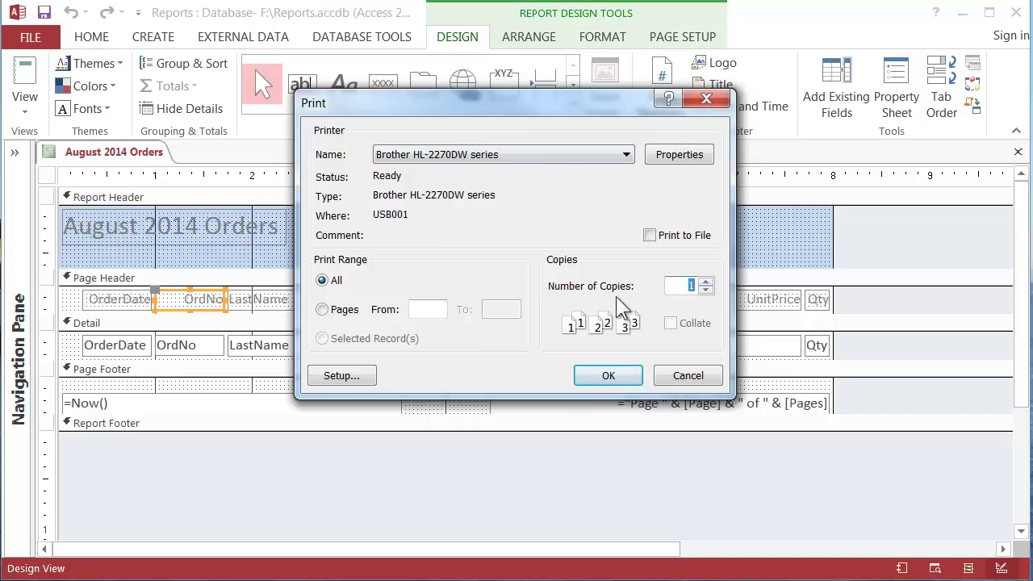
{"action": "left_click", "coordinate": [684, 379]}
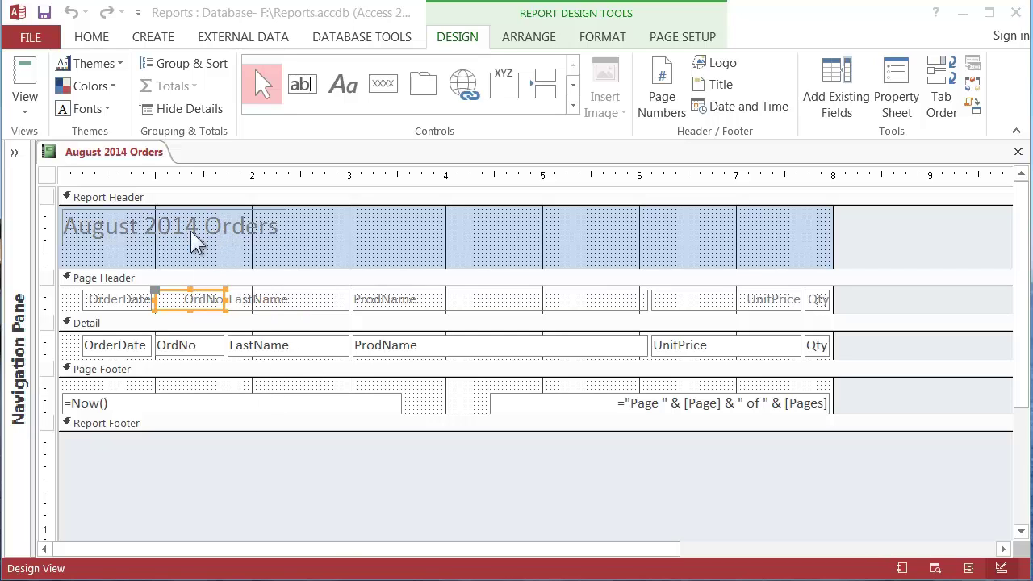
Change the title text to 'August 2014 Order Listing' and drag the label to the header's centre
{"action": "left_click", "coordinate": [273, 228]}
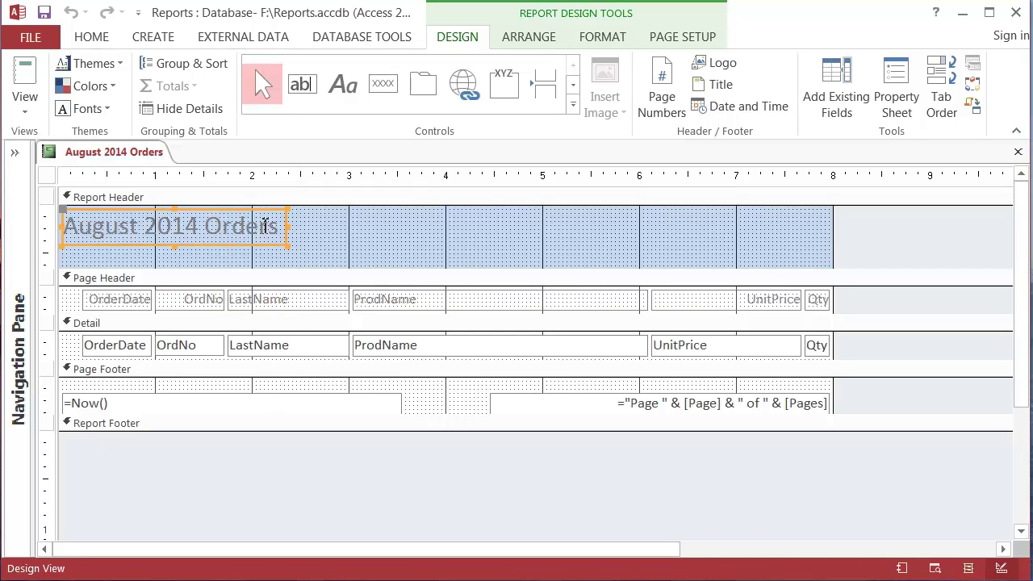
{"action": "left_click", "coordinate": [269, 229]}
{"action": "left_click", "coordinate": [300, 236]}
{"action": "left_click", "coordinate": [272, 232]}
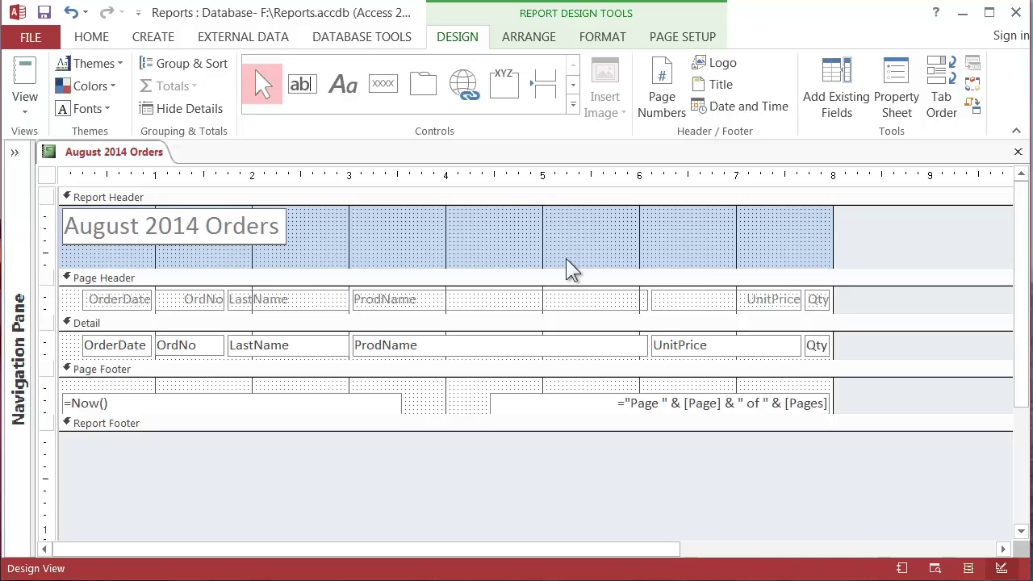
{"action": "type", "text": "Li"}
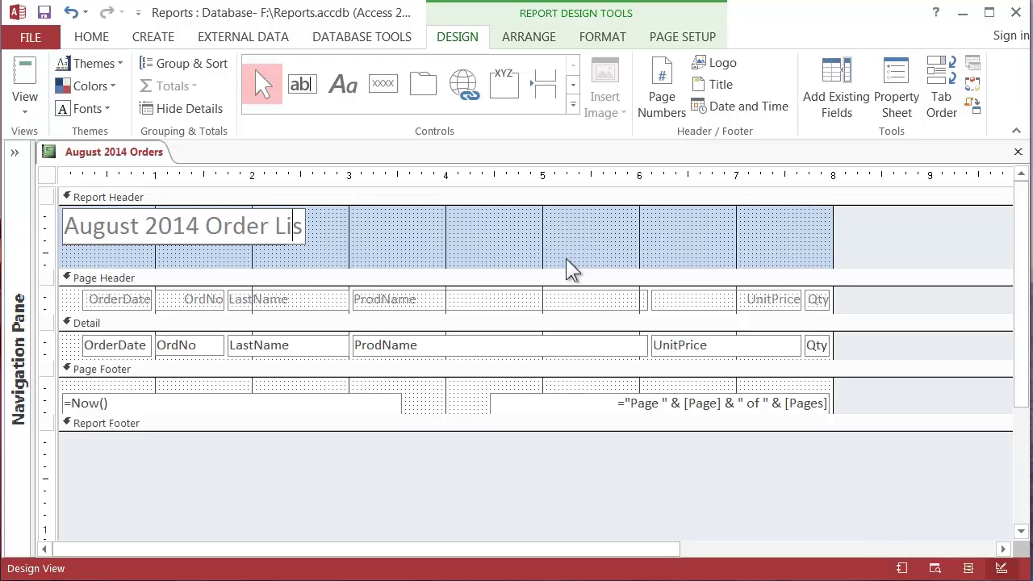
{"action": "type", "text": "stings"}
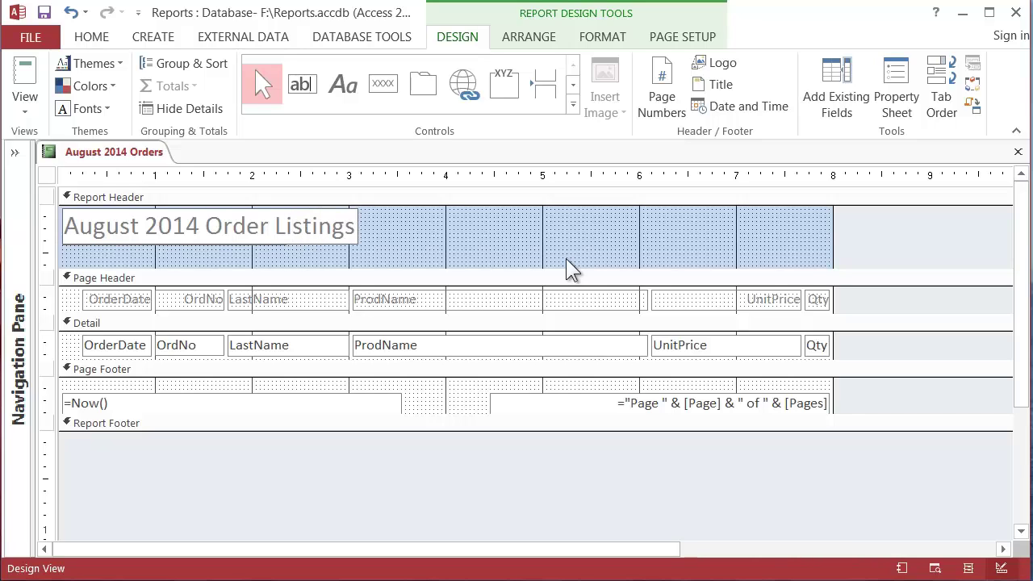
{"action": "key", "text": "Delete"}
{"action": "left_click", "coordinate": [428, 231]}
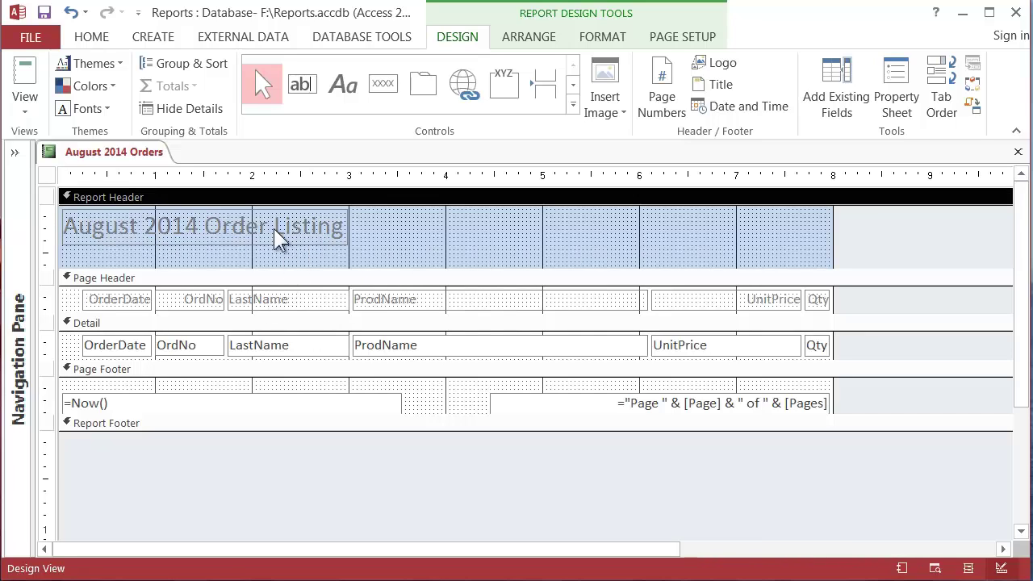
{"action": "left_click_drag", "start_coordinate": [250, 223], "coordinate": [380, 225]}
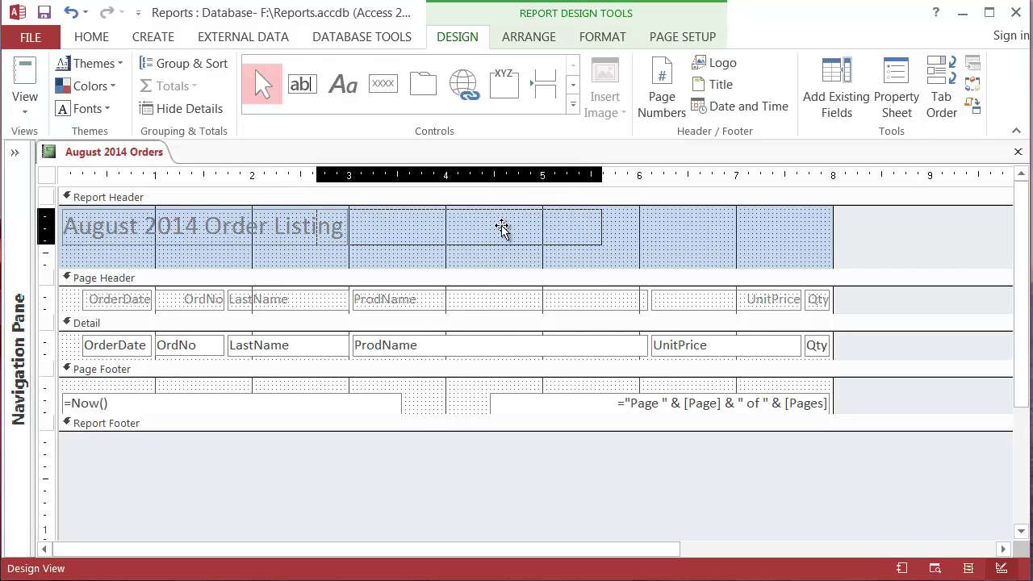
{"action": "left_click_drag", "start_coordinate": [380, 225], "coordinate": [494, 233]}
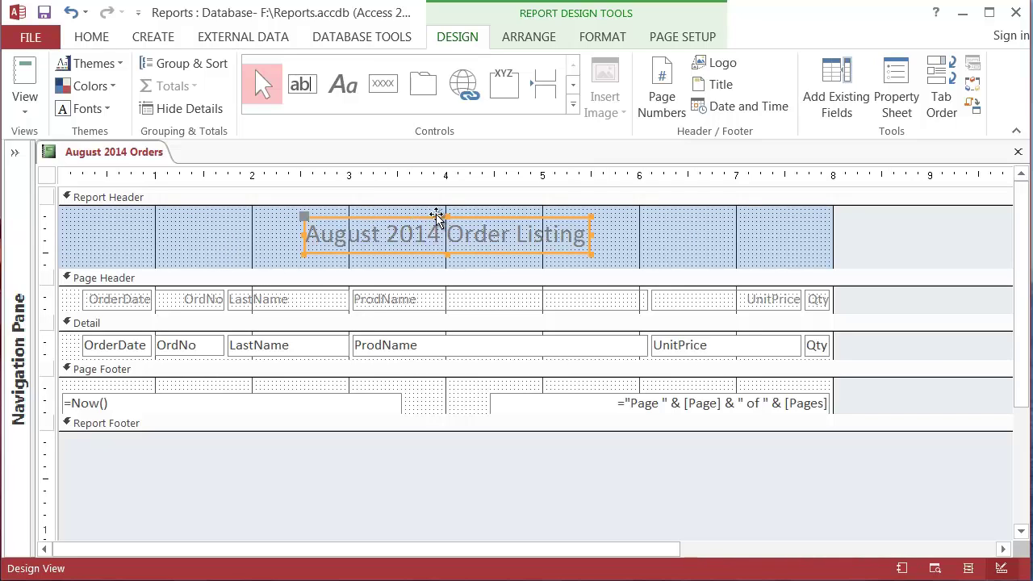
{"action": "left_click", "coordinate": [27, 113]}
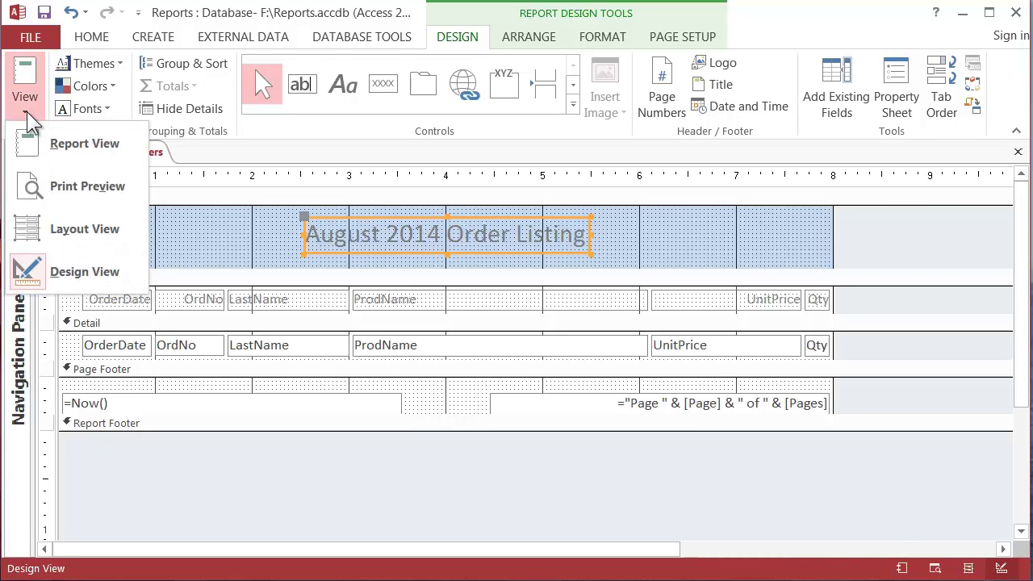
{"action": "left_click", "coordinate": [78, 193]}
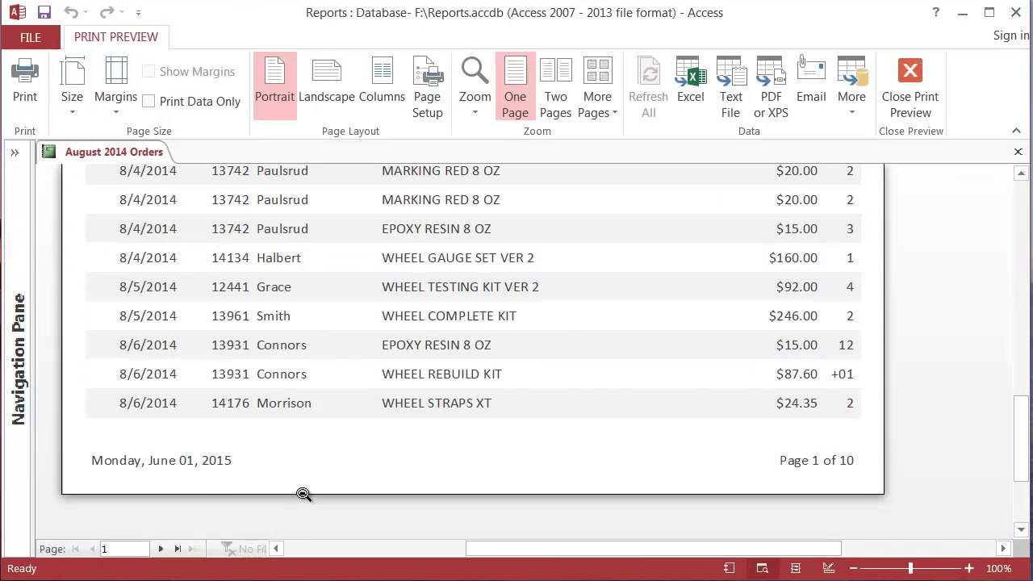
{"action": "scroll", "coordinate": [556, 339], "scroll_direction": "up", "scroll_amount": 3}
{"action": "scroll", "coordinate": [565, 317], "scroll_direction": "up", "scroll_amount": 3}
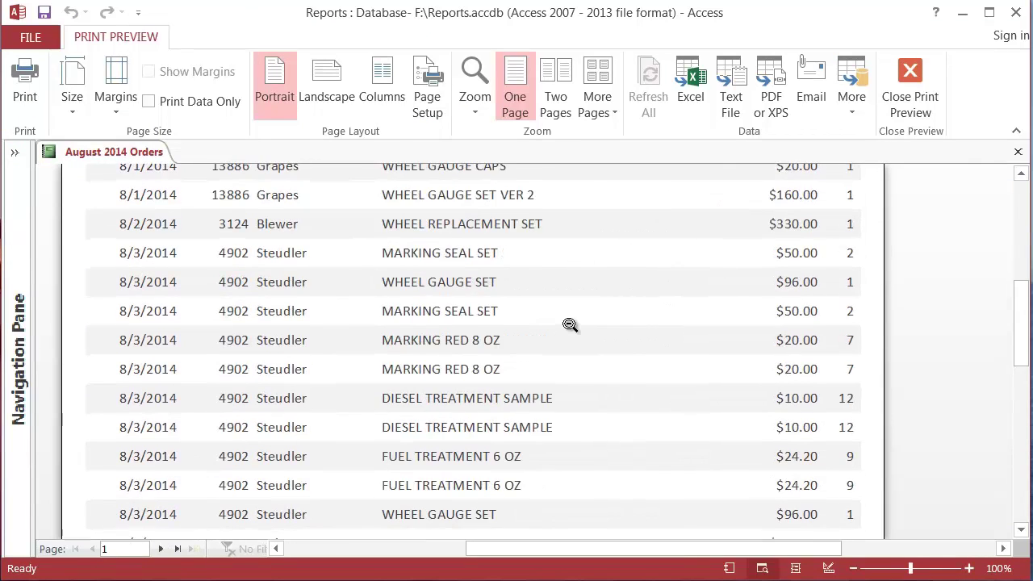
{"action": "scroll", "coordinate": [573, 339], "scroll_direction": "up", "scroll_amount": 3}
{"action": "scroll", "coordinate": [581, 359], "scroll_direction": "up", "scroll_amount": 1}
{"action": "scroll", "coordinate": [484, 282], "scroll_direction": "down", "scroll_amount": 1}
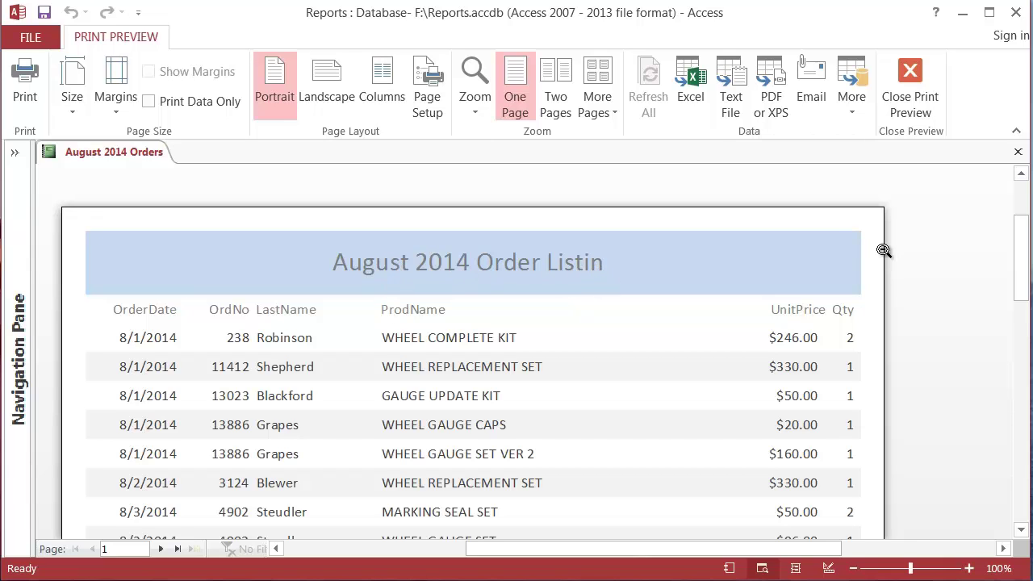
{"action": "left_click", "coordinate": [910, 69]}
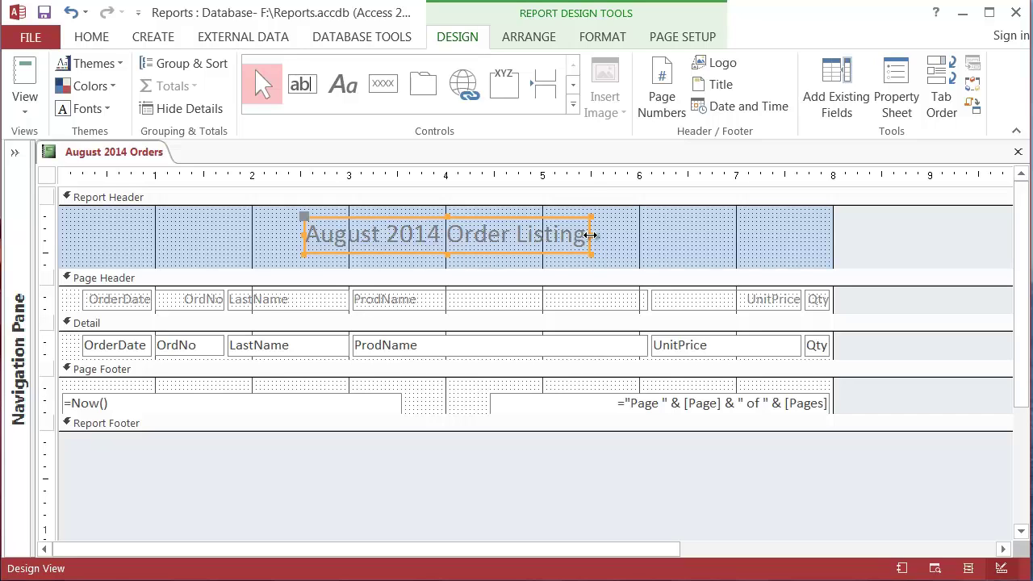
Stretch the title label's right edge slightly so 'August 2014 Order Listing' fully shows
{"action": "mouse_move", "coordinate": [591, 234]}
{"action": "left_mouse_down"}
{"action": "mouse_move", "coordinate": [607, 234]}
{"action": "mouse_move", "coordinate": [598, 236]}
{"action": "left_mouse_up"}
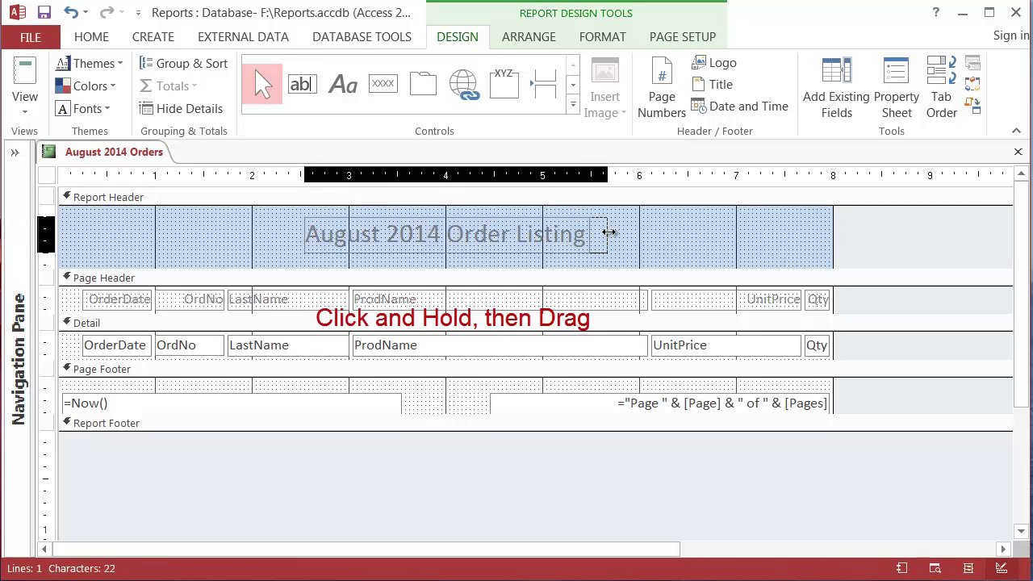
{"action": "left_click_drag", "start_coordinate": [600, 233], "coordinate": [607, 235]}
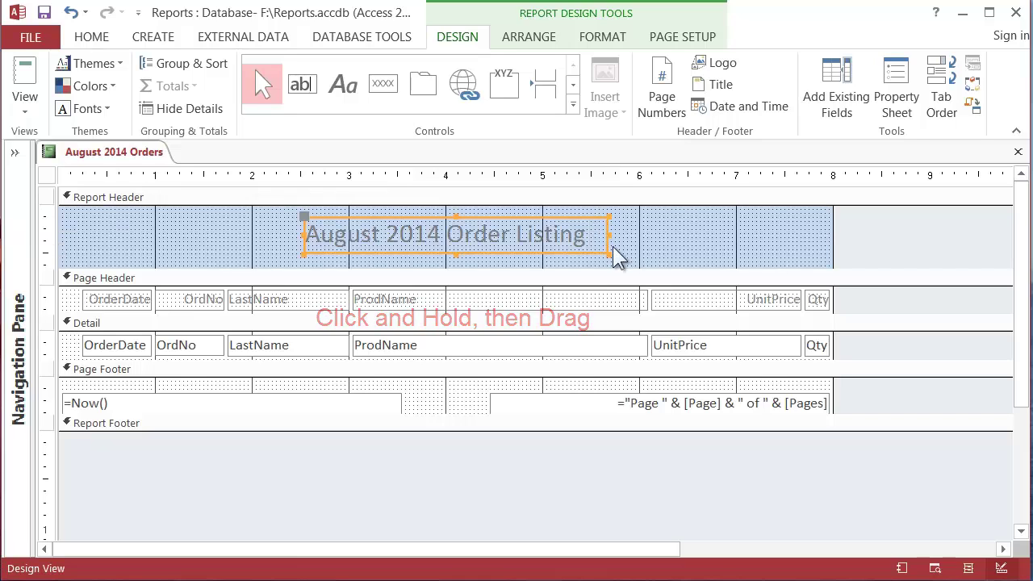
{"action": "left_click", "coordinate": [30, 114]}
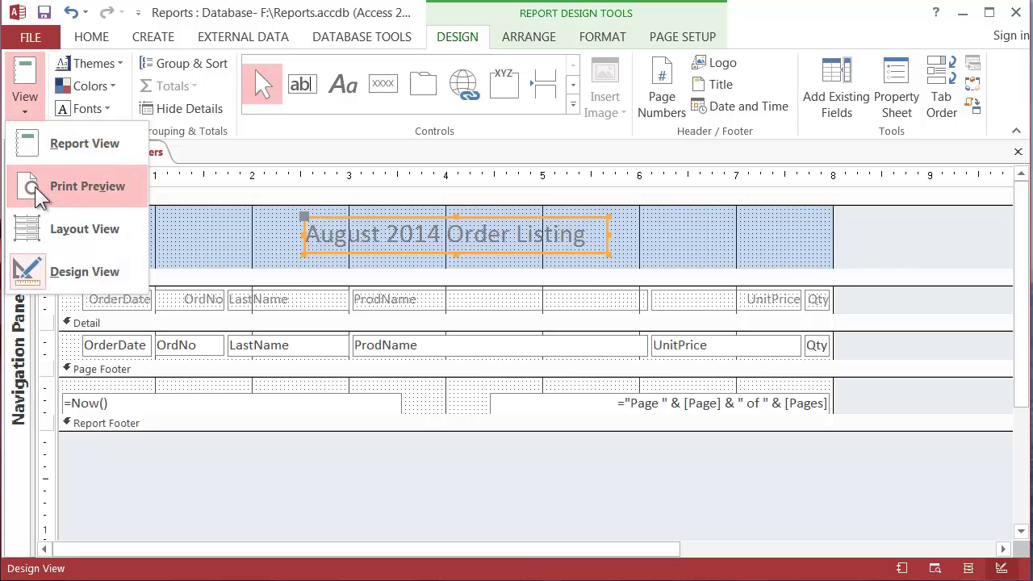
{"action": "left_click", "coordinate": [35, 186]}
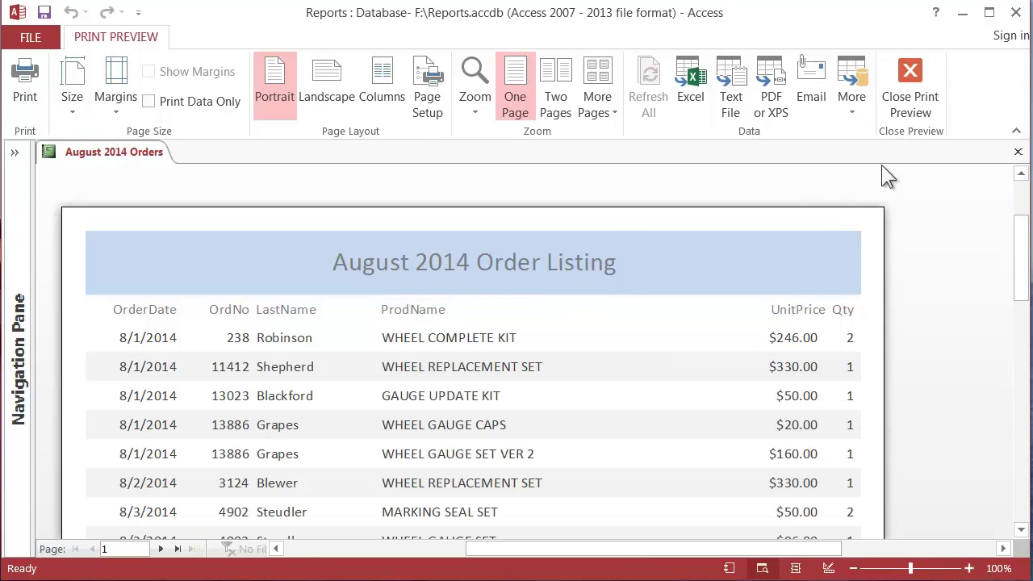
{"action": "left_click", "coordinate": [910, 77]}
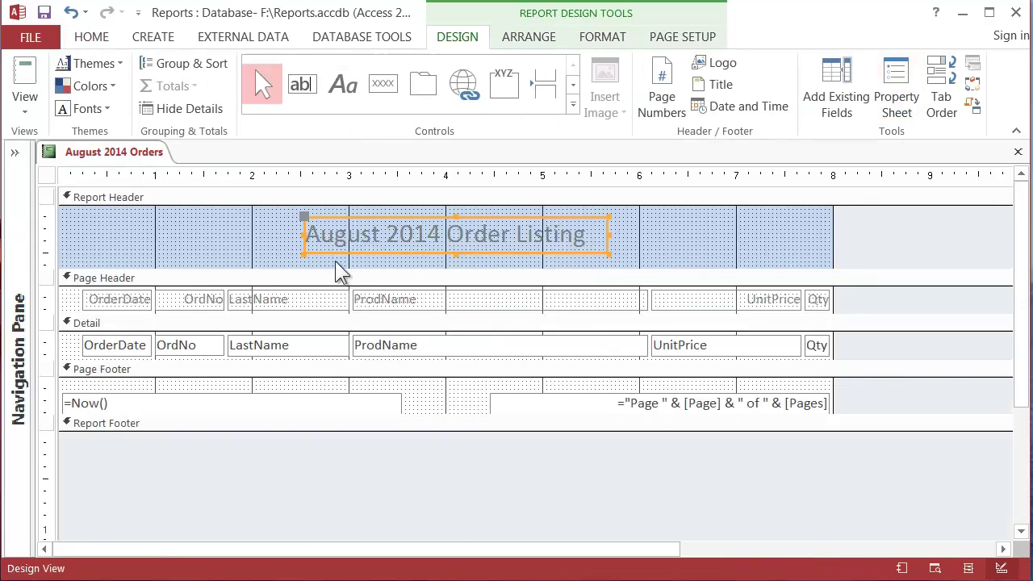